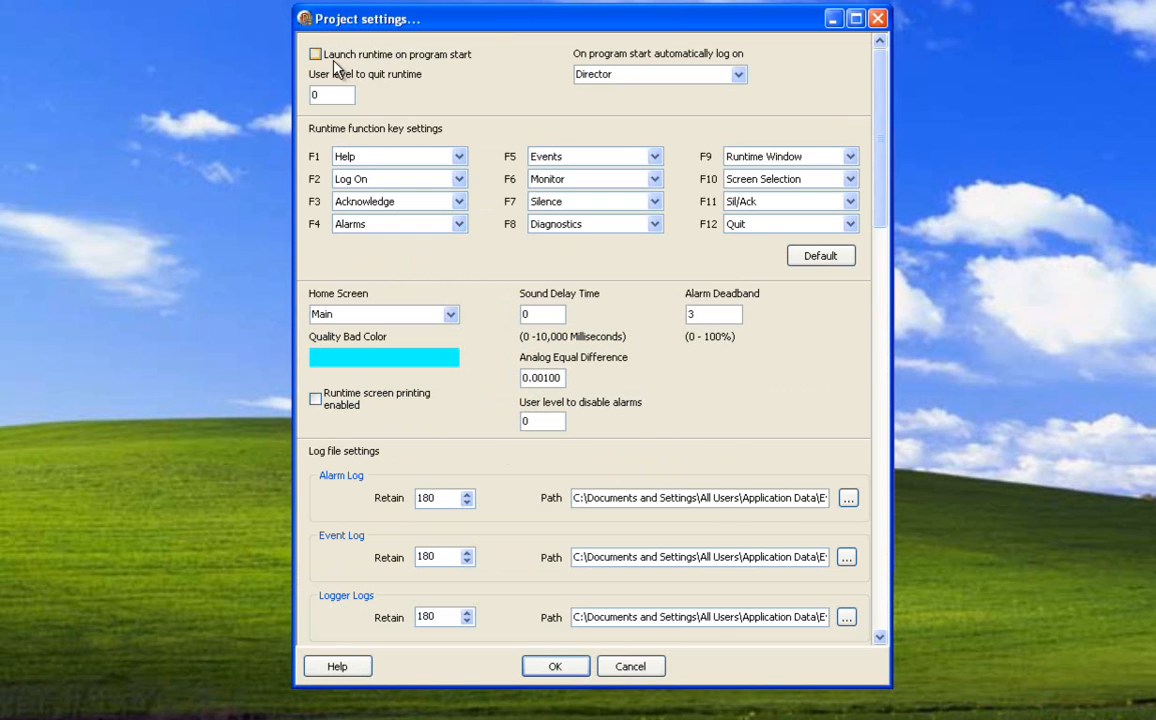
Step: Turn launching runtime on program start on and back off, and select the user level to quit runtime
click(392, 57)
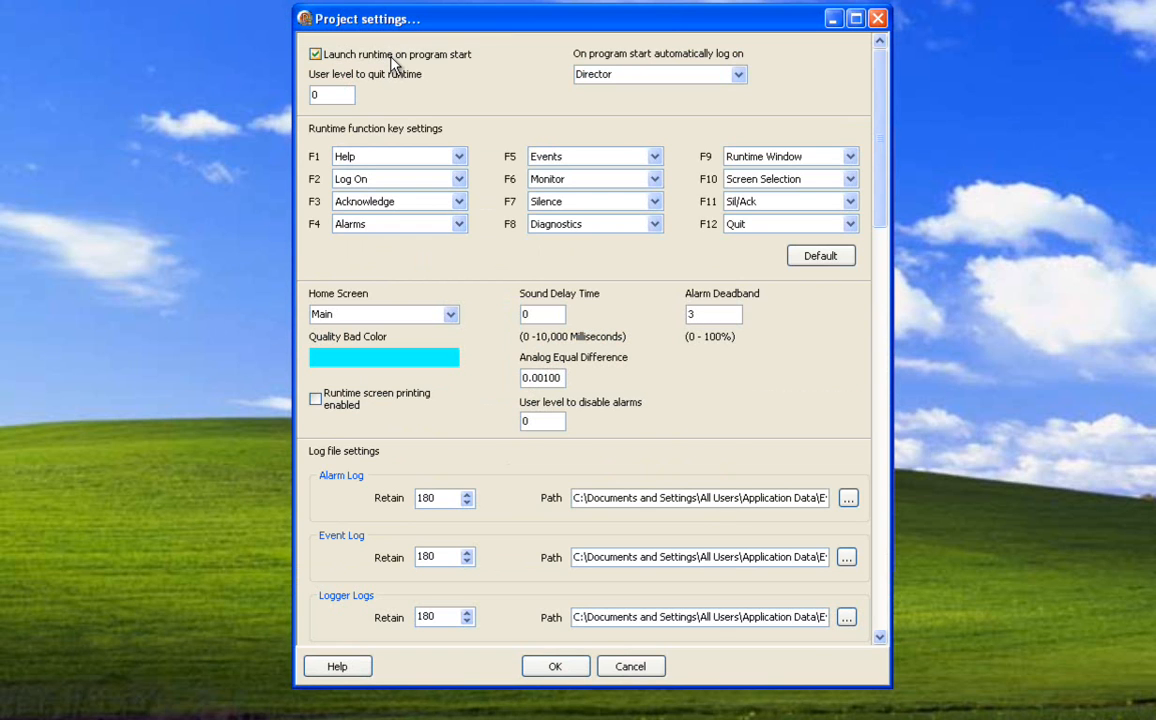
click(391, 57)
click(315, 94)
drag(315, 94, 324, 99)
Step: Clear the user automatically logged on at program start and select Director again
click(738, 74)
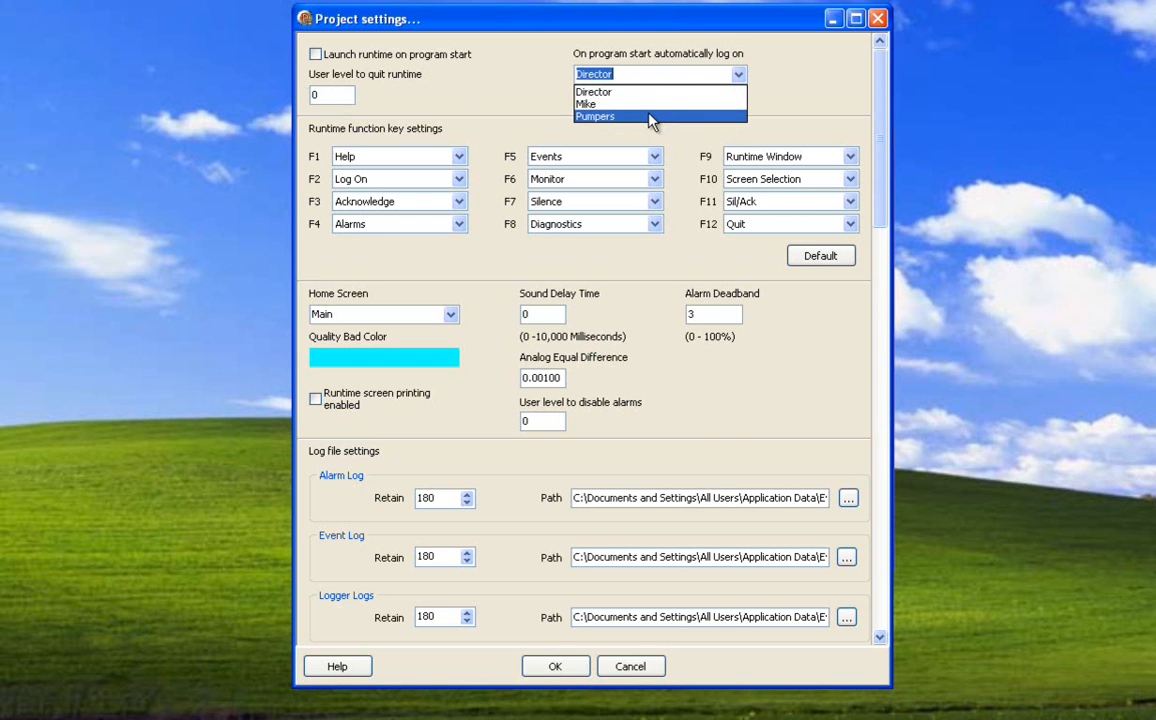
click(645, 91)
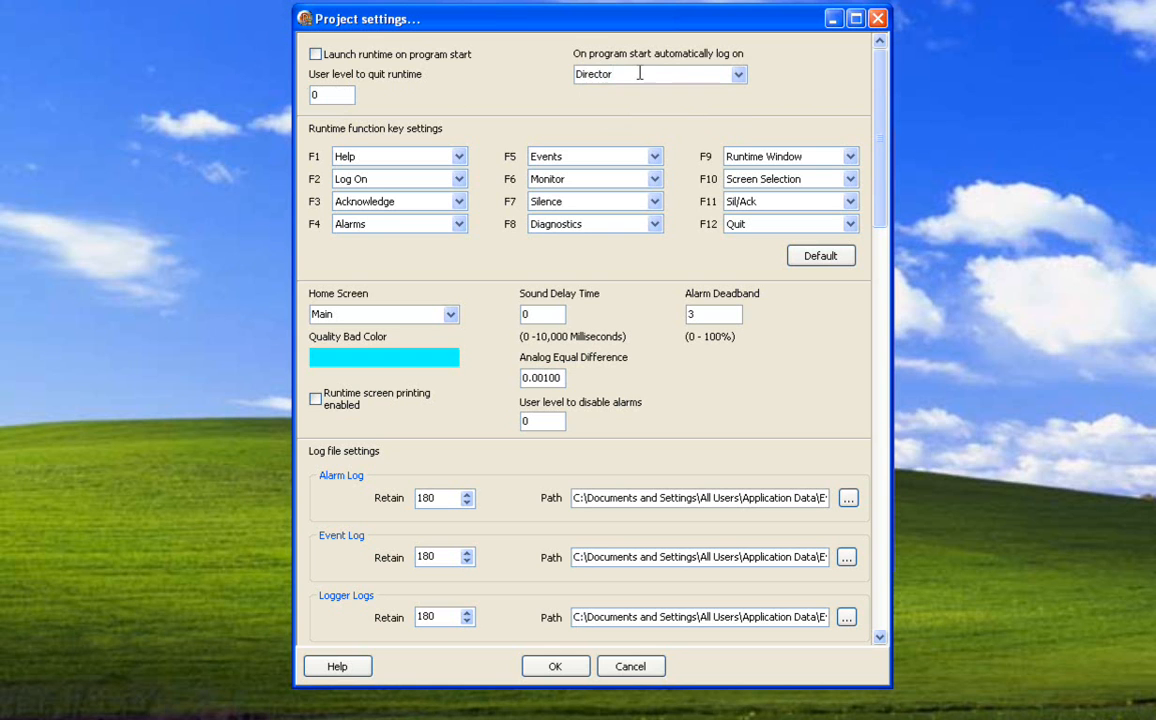
key(Delete)
click(740, 78)
click(700, 90)
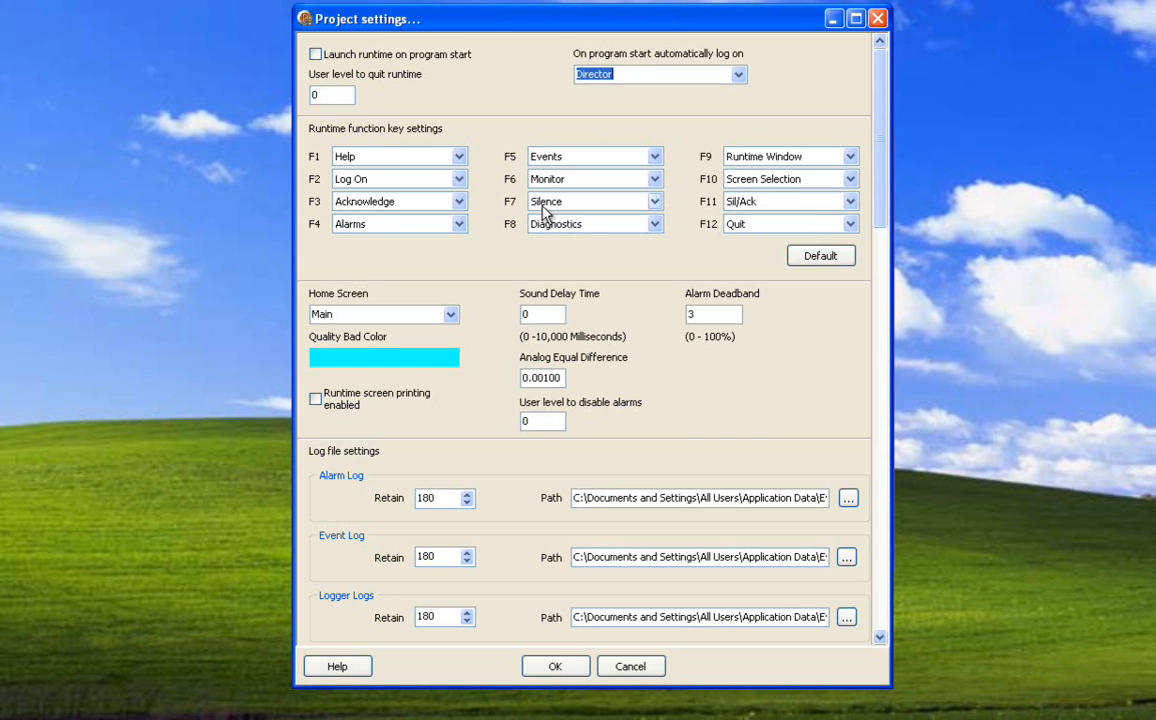
Step: Set the F1 runtime function key to N/A and back to Help, and view the actions available for F3
click(458, 157)
click(450, 173)
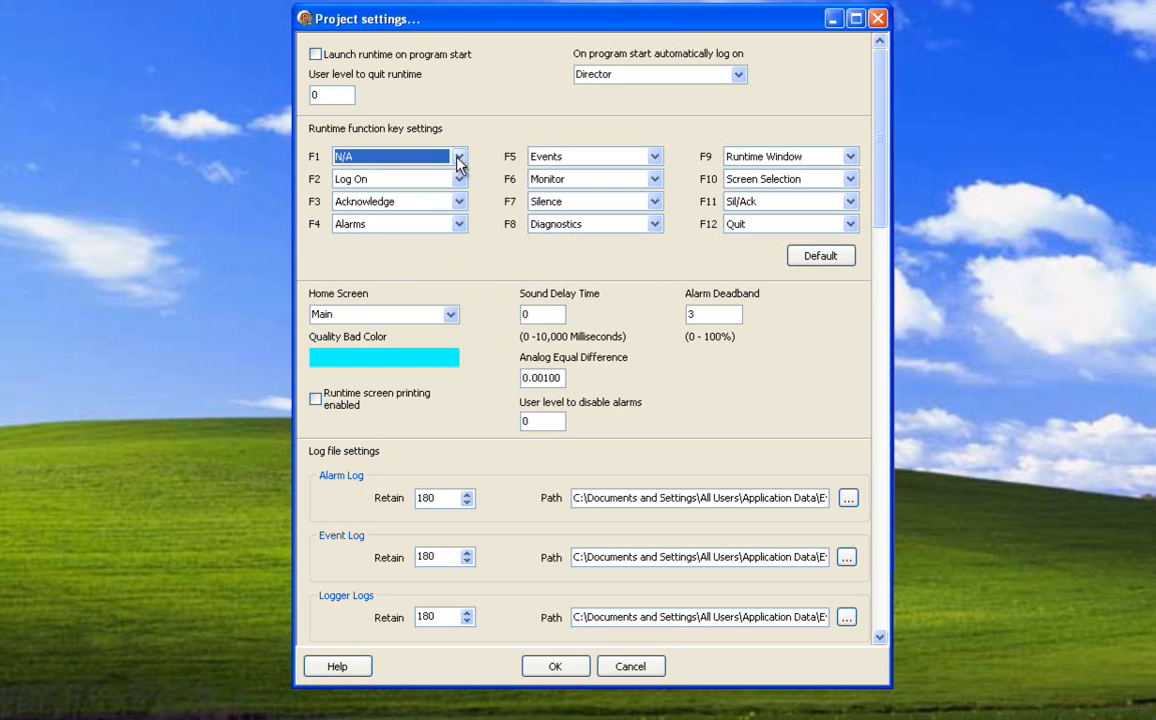
click(457, 158)
click(448, 211)
click(458, 203)
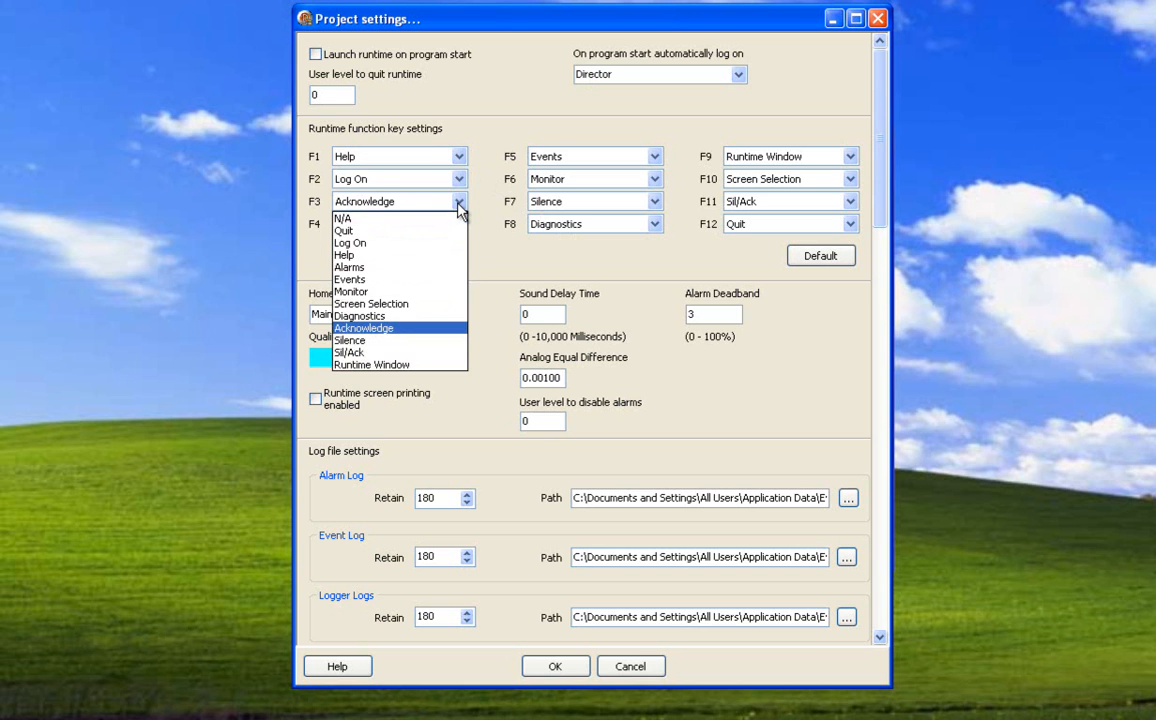
click(458, 205)
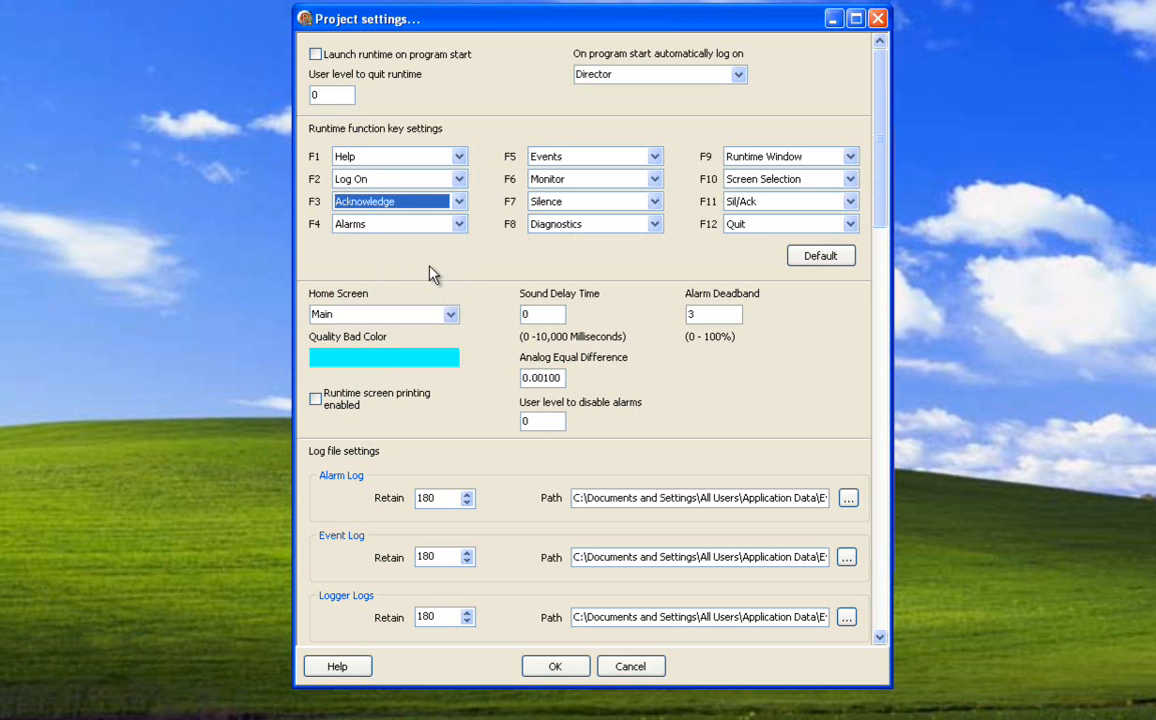
Step: View the available home screens and the color choices for Quality Bad Color, keeping the current selections
click(451, 315)
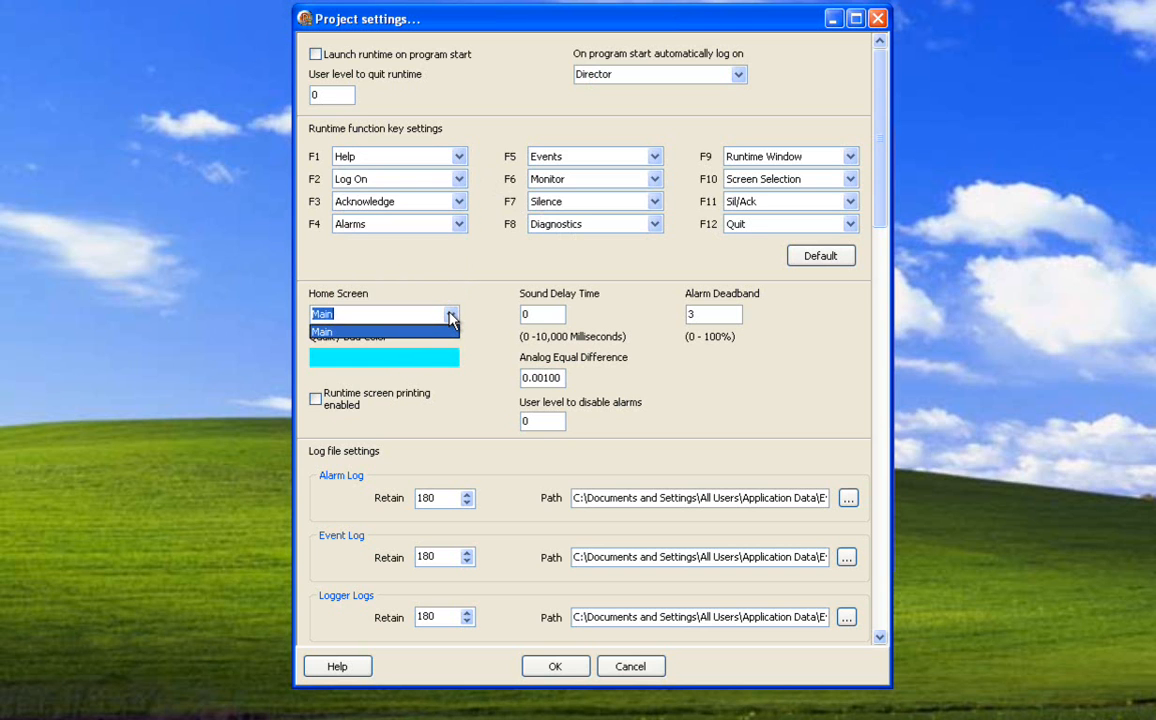
click(451, 317)
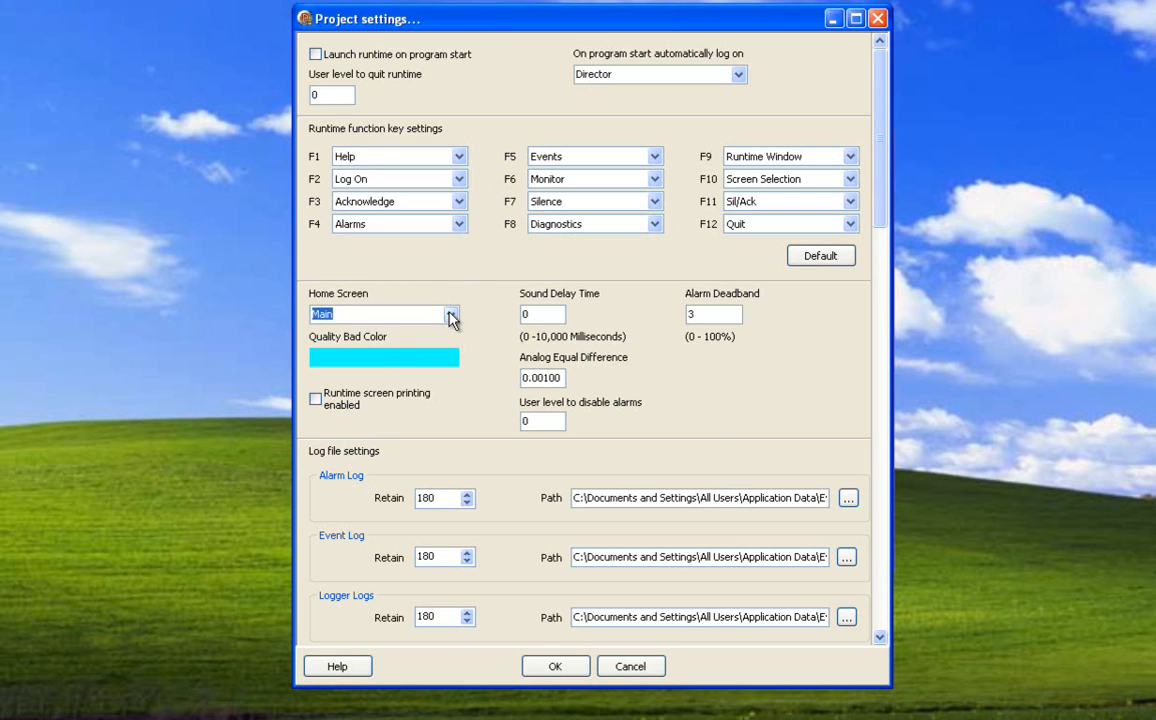
click(374, 362)
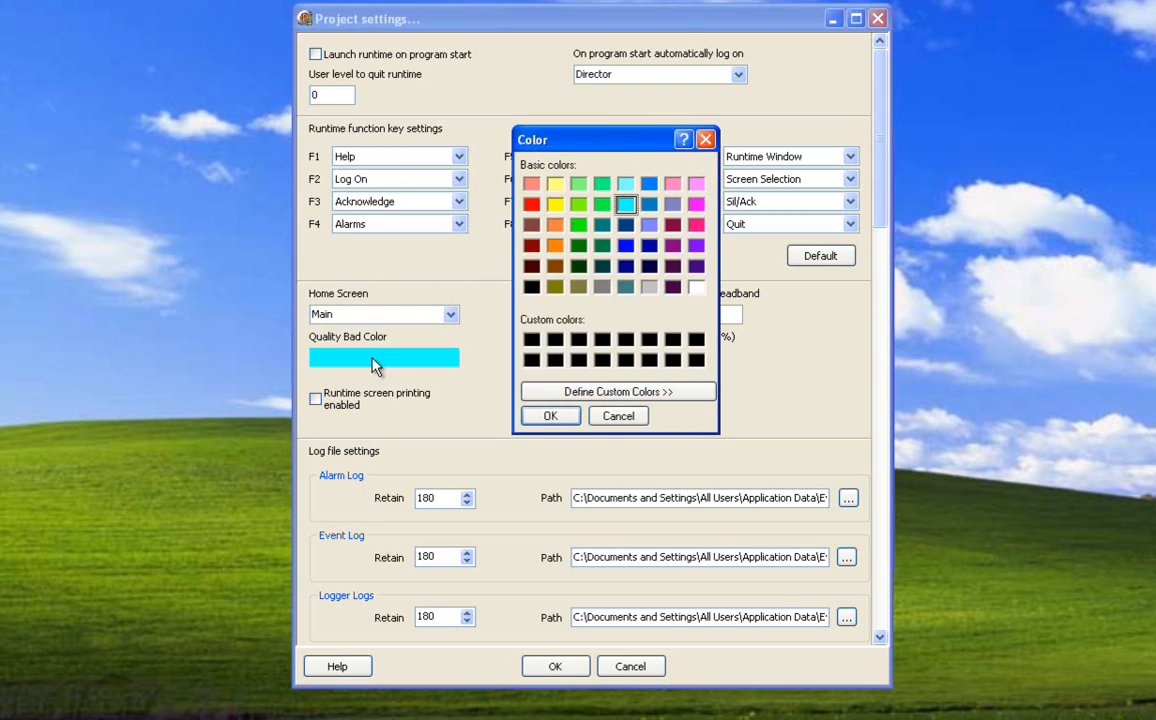
click(551, 417)
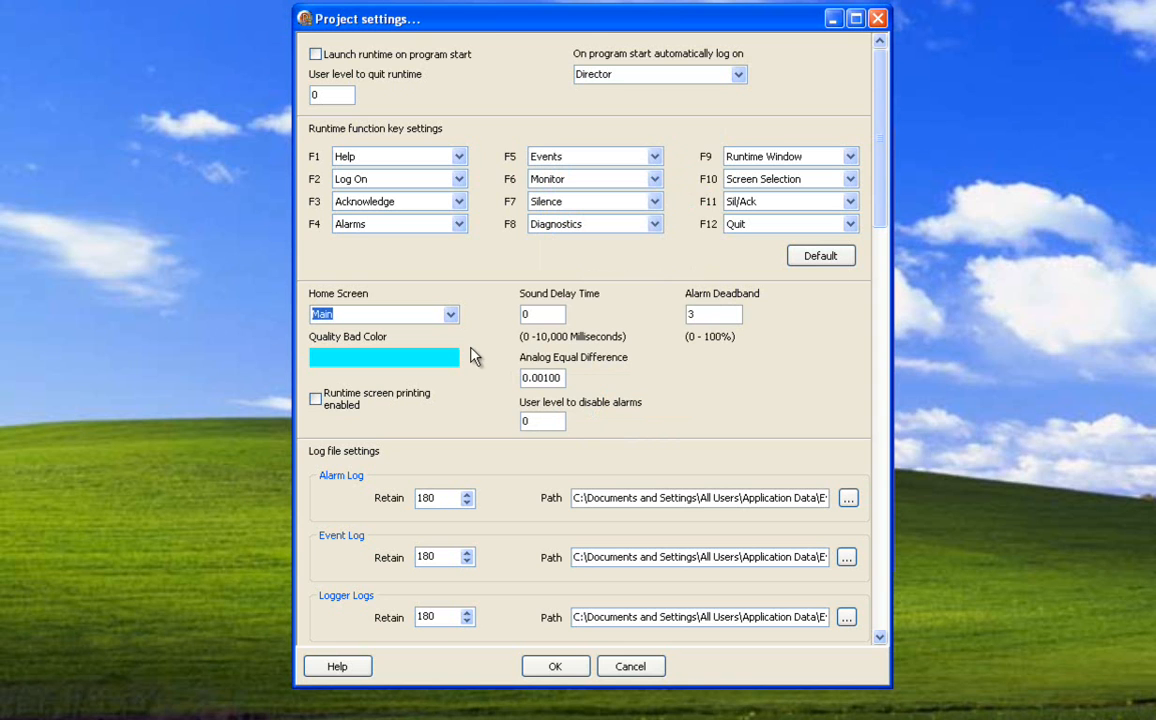
Step: Examine the runtime screen printing, sound delay time, analog equal difference, alarm disabling level and alarm deadband settings
click(352, 405)
click(349, 412)
double_click(530, 315)
double_click(553, 376)
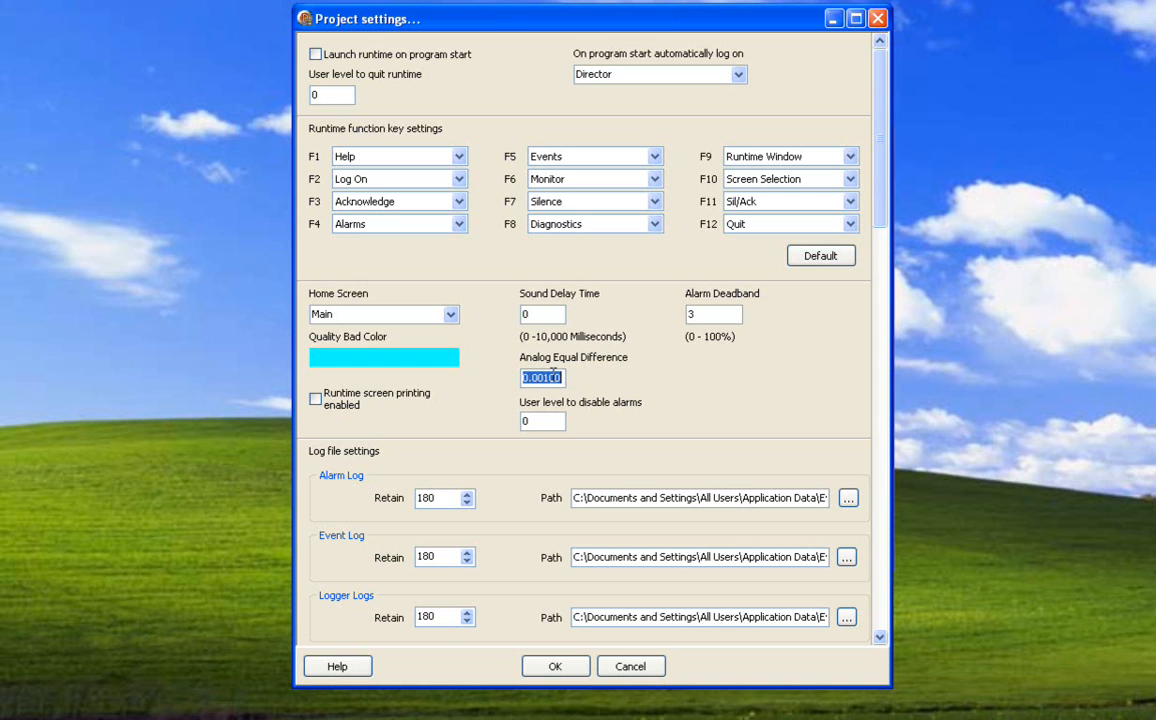
click(541, 421)
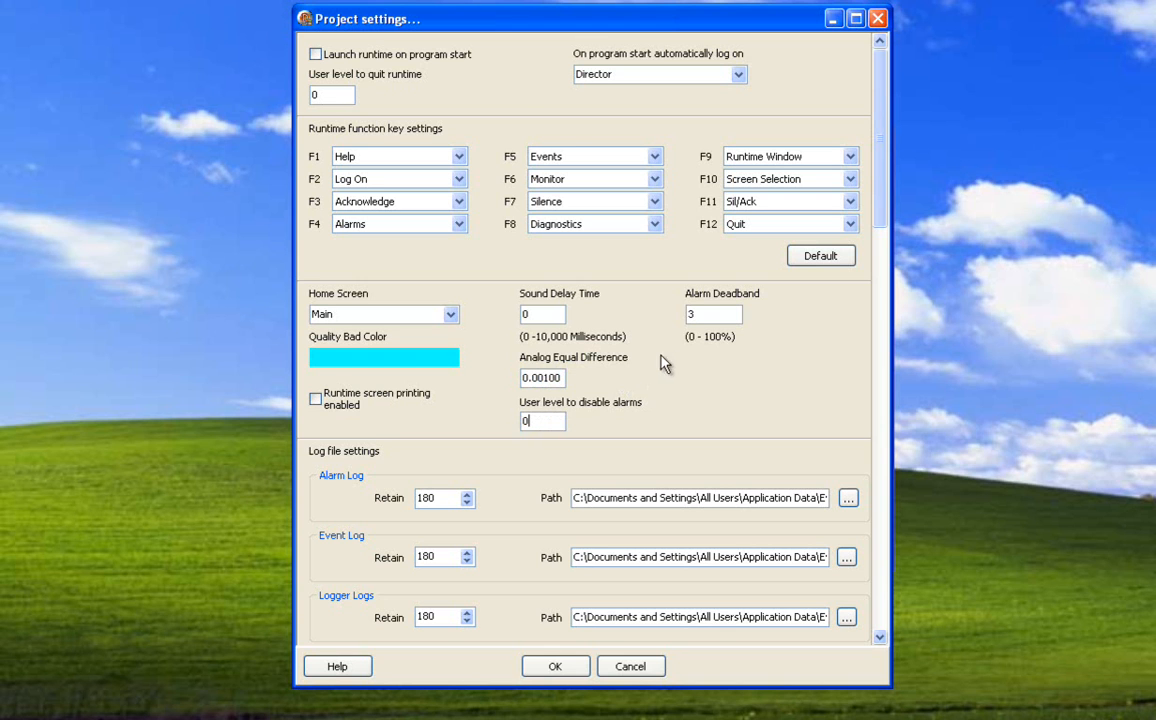
click(690, 314)
Step: Examine the full log file paths for the logger, event and alarm logs
drag(881, 228, 890, 328)
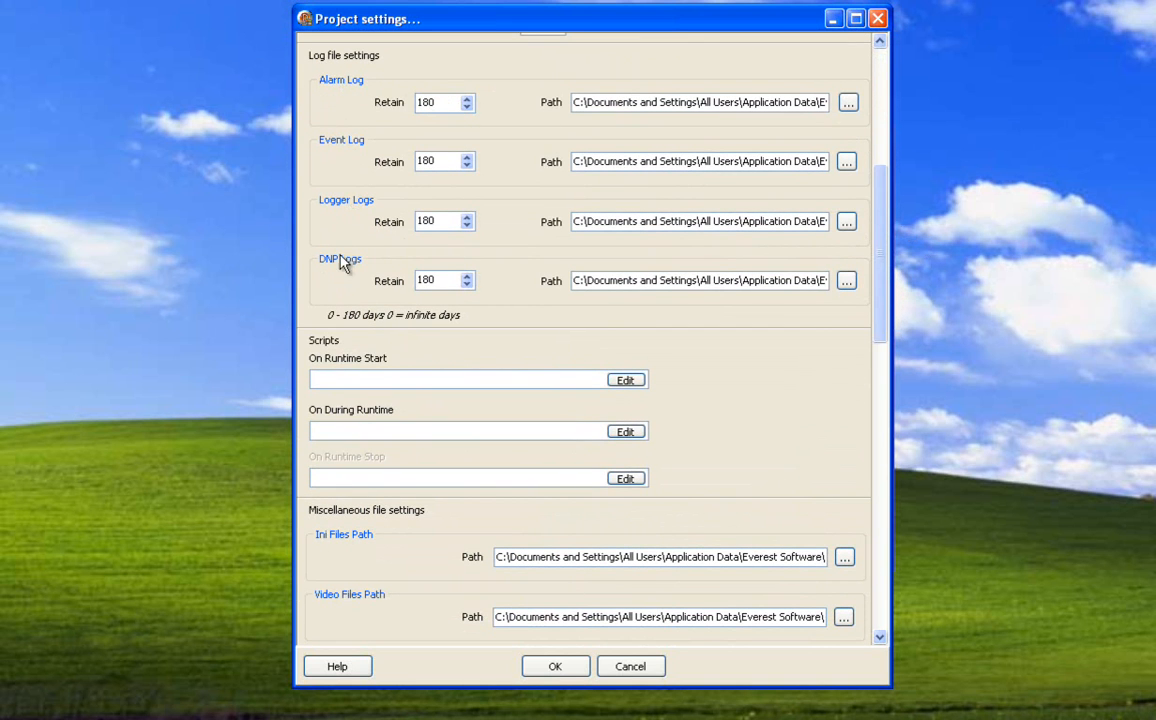
drag(629, 221, 866, 214)
drag(768, 161, 847, 167)
drag(763, 100, 826, 100)
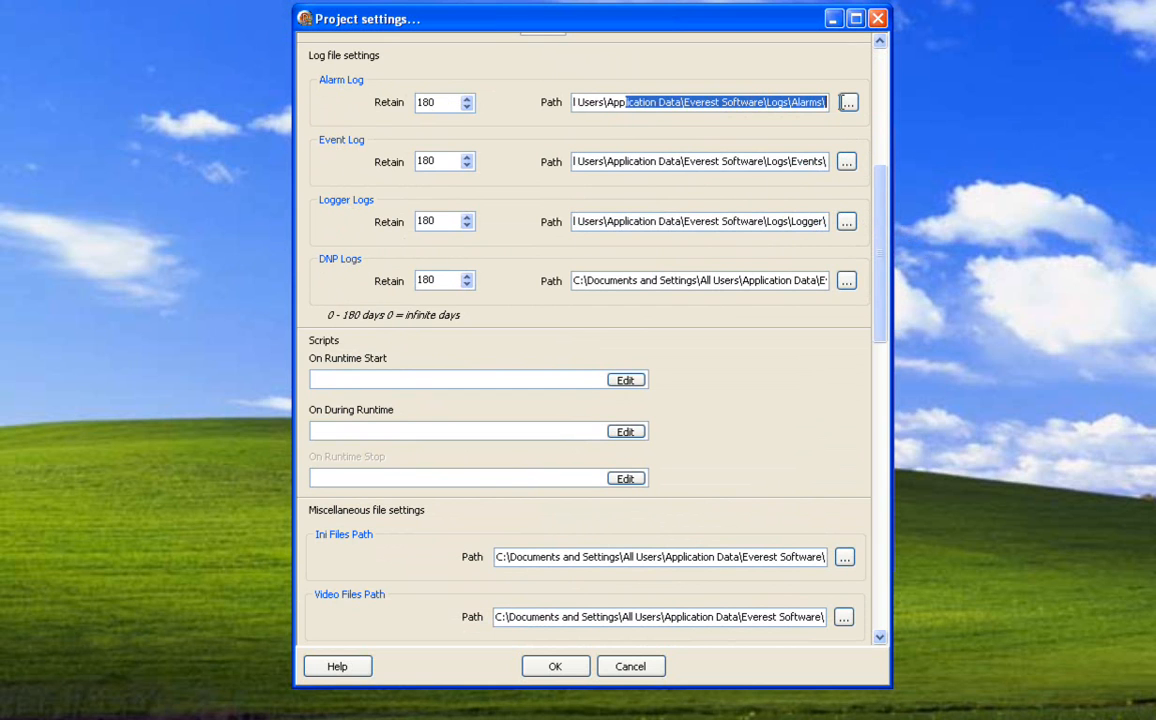
Step: Lower the Alarm Log retention by one day and restore it to 180
click(467, 101)
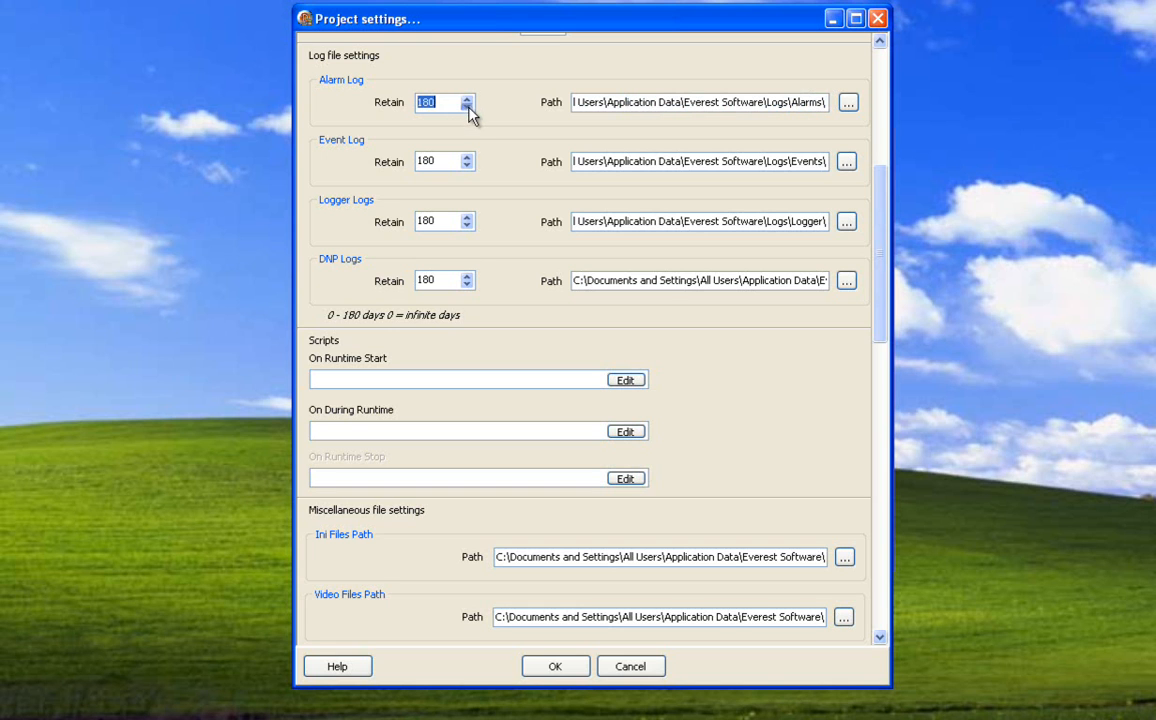
click(467, 106)
click(467, 98)
click(447, 110)
Step: Open the script selection for On Runtime Start and leave it without assigning a script
drag(880, 315, 880, 383)
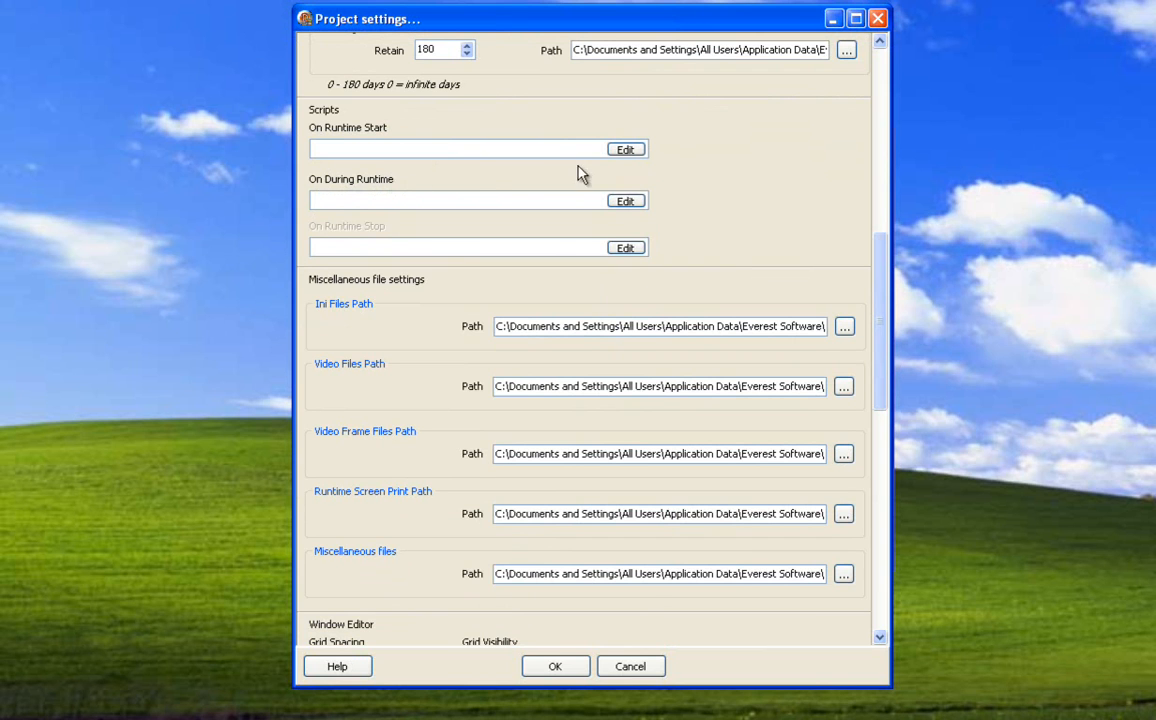
click(625, 150)
click(684, 595)
Step: Examine the miscellaneous file paths for video files, video frames, runtime screen prints and miscellaneous files
drag(880, 240, 880, 295)
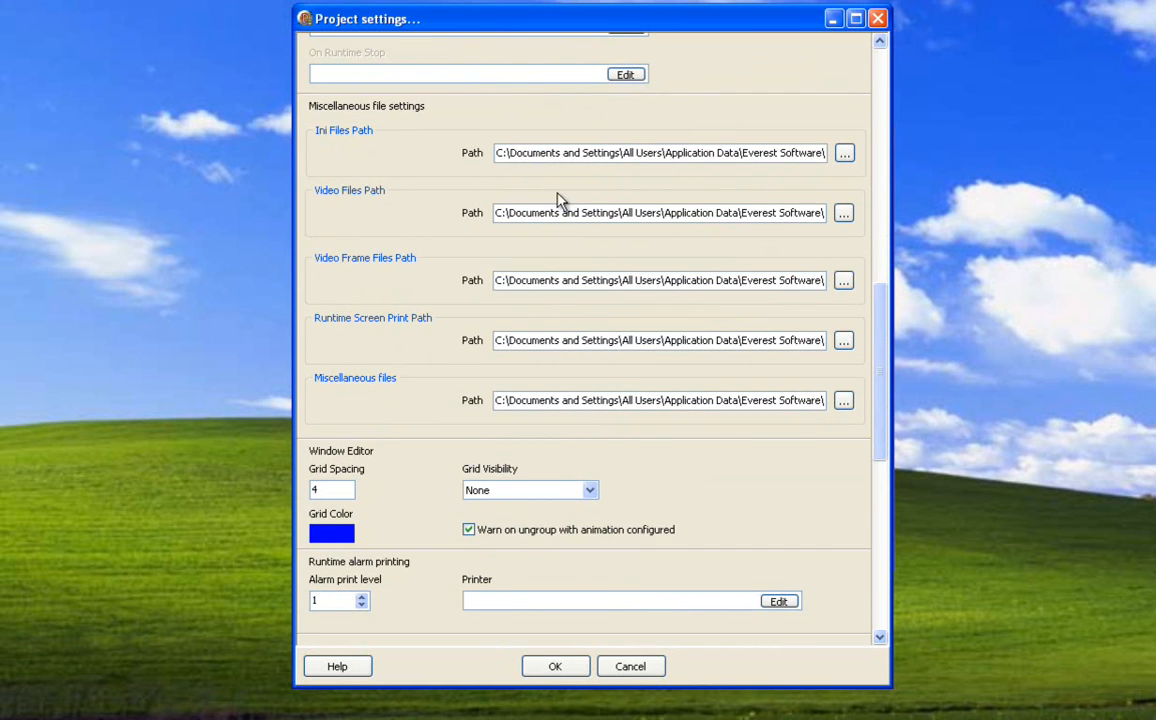
drag(540, 213, 467, 214)
drag(524, 280, 787, 285)
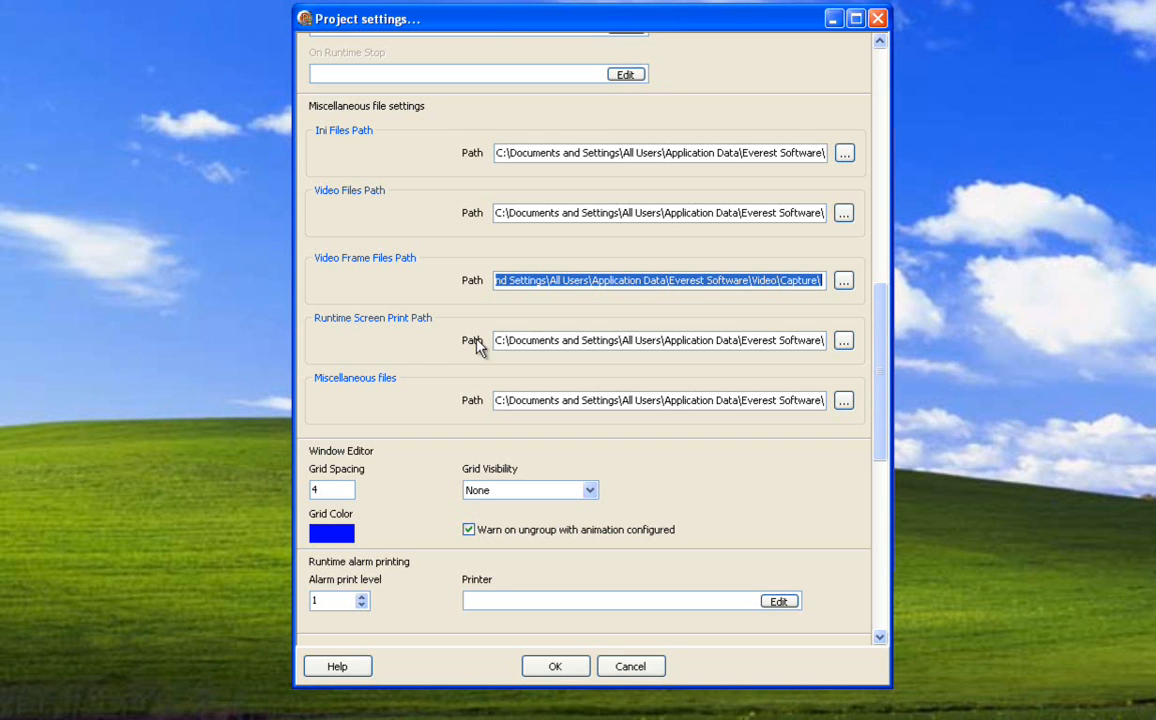
drag(527, 340, 805, 343)
click(805, 343)
drag(679, 343, 459, 343)
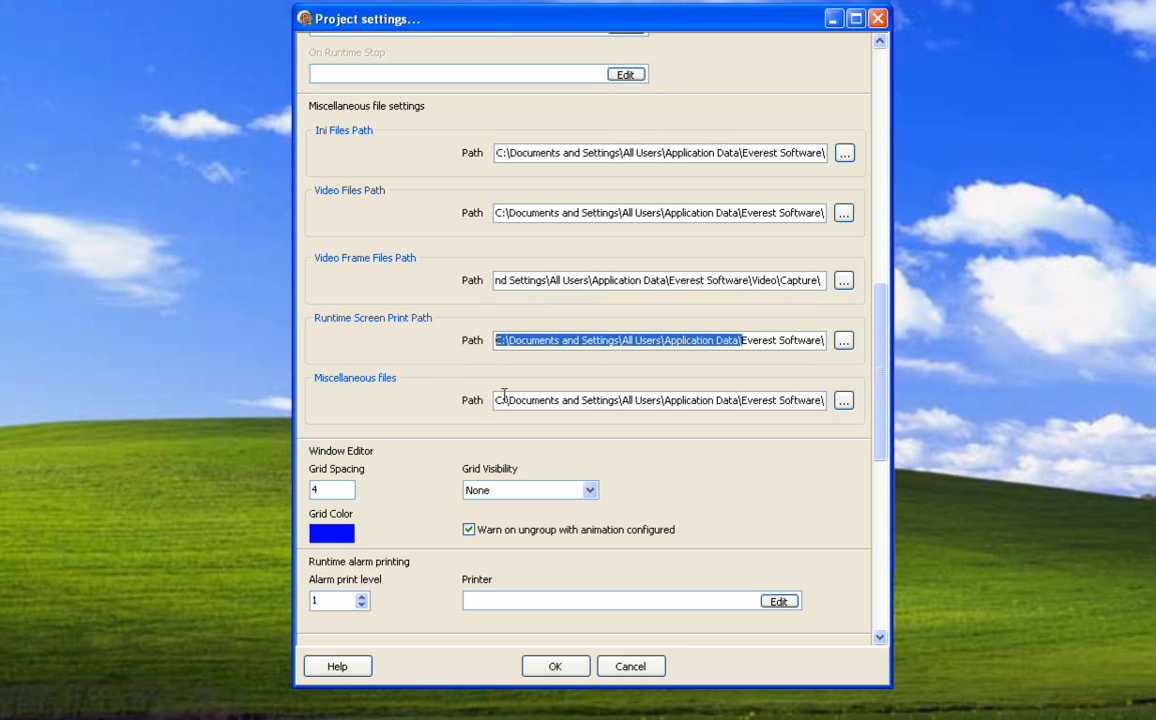
click(527, 399)
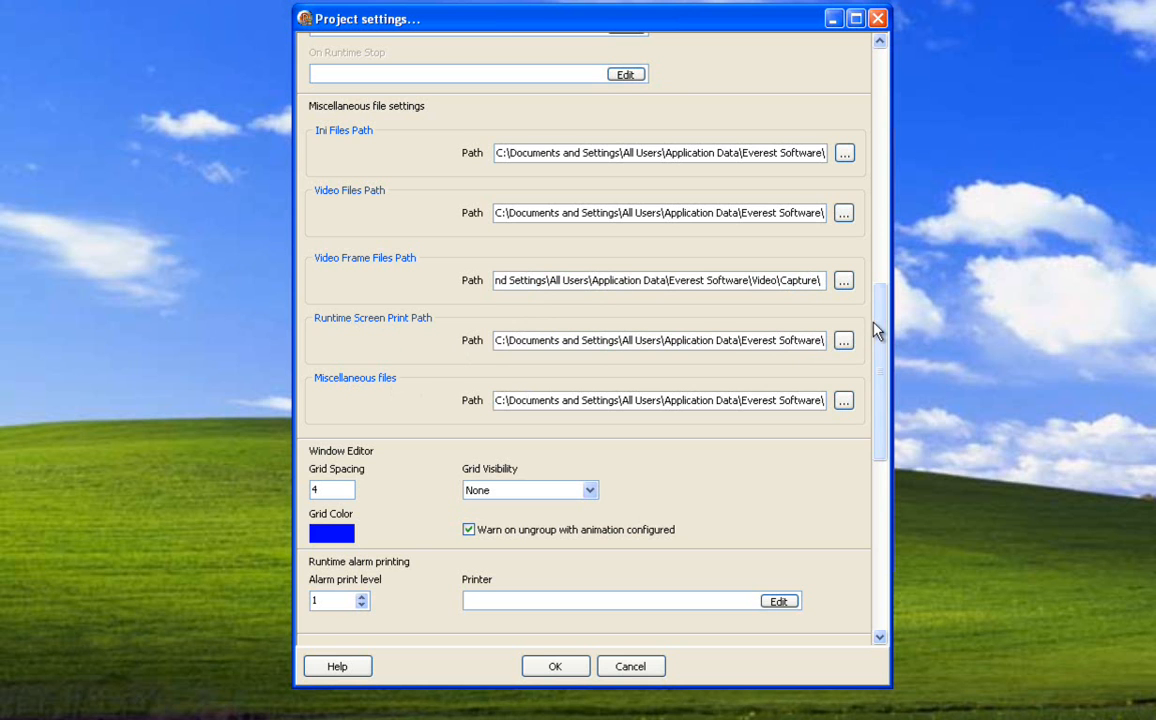
Step: Examine the Window Editor's grid spacing and grid visibility options, keeping visibility at None
scroll(884, 330, down, 8)
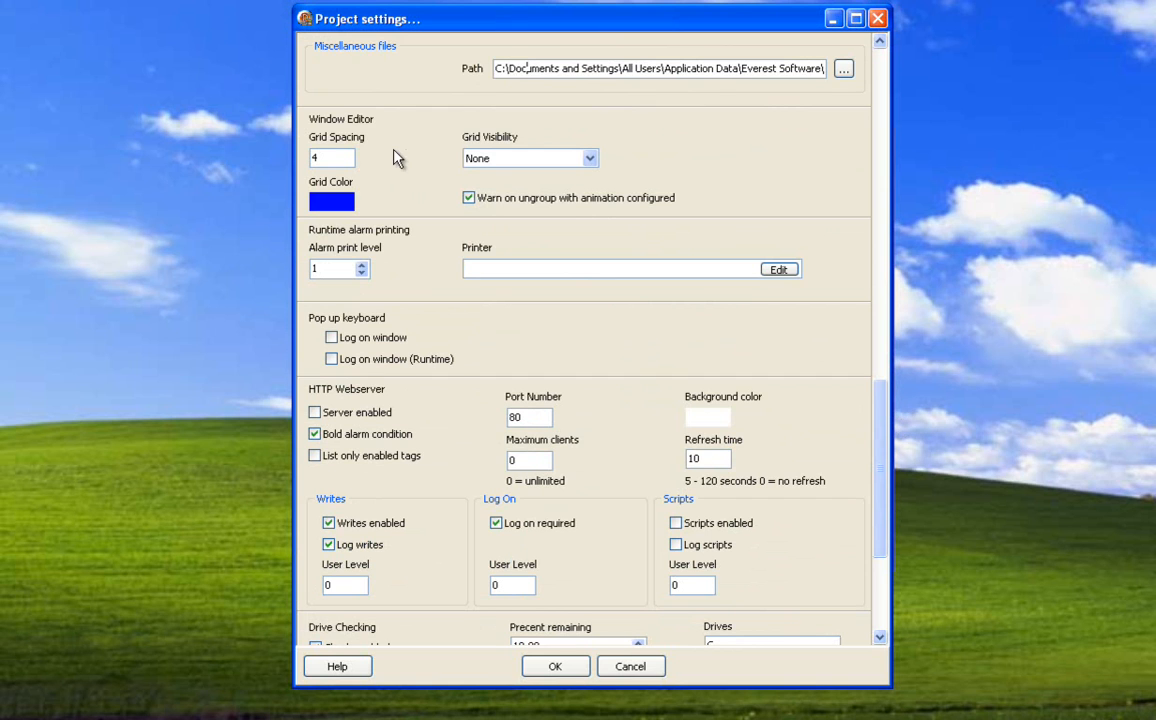
double_click(335, 157)
drag(329, 159, 308, 162)
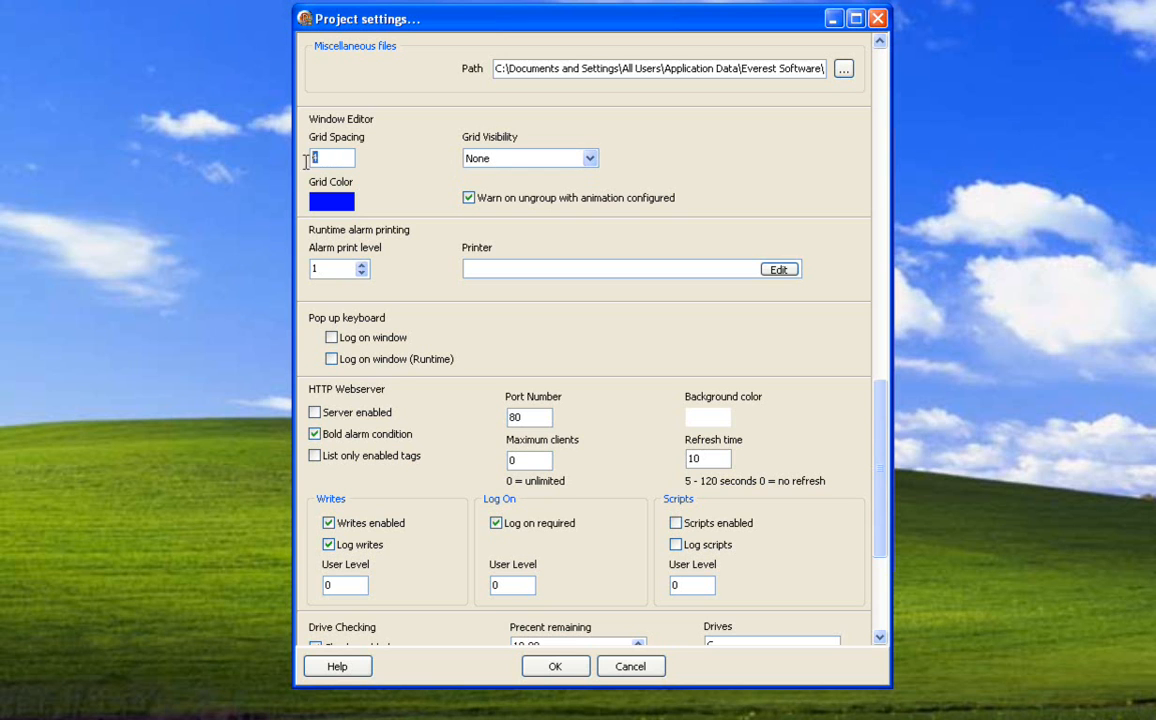
click(467, 162)
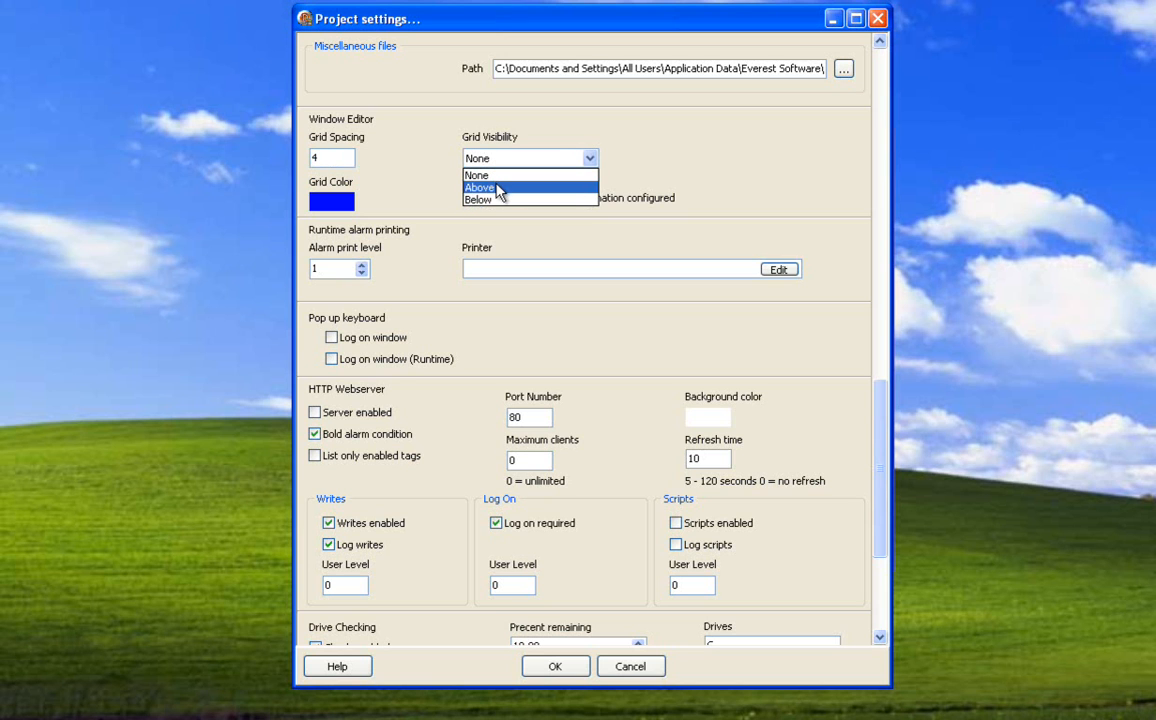
click(550, 158)
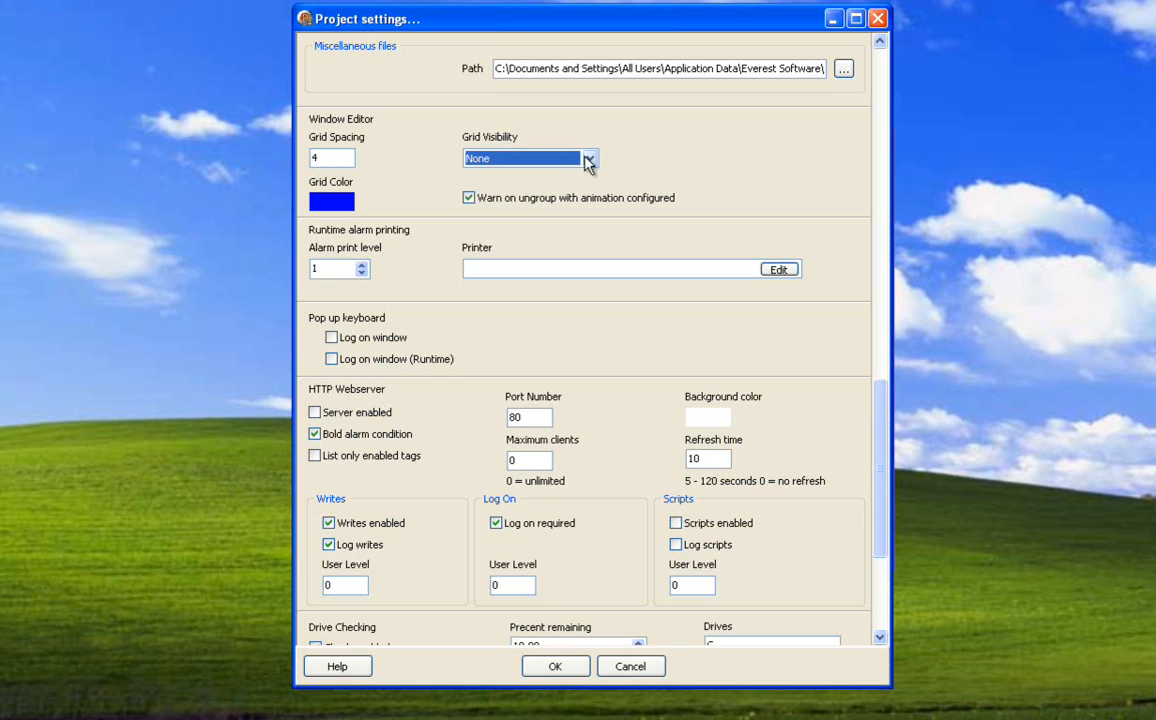
click(588, 160)
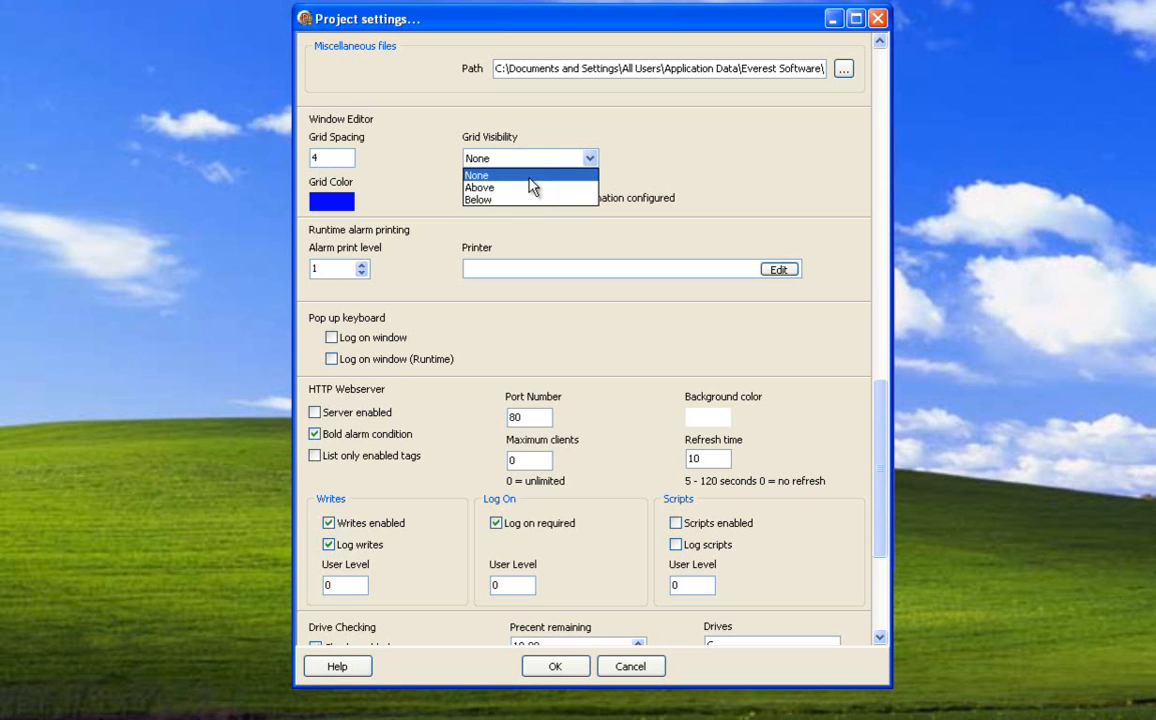
click(576, 174)
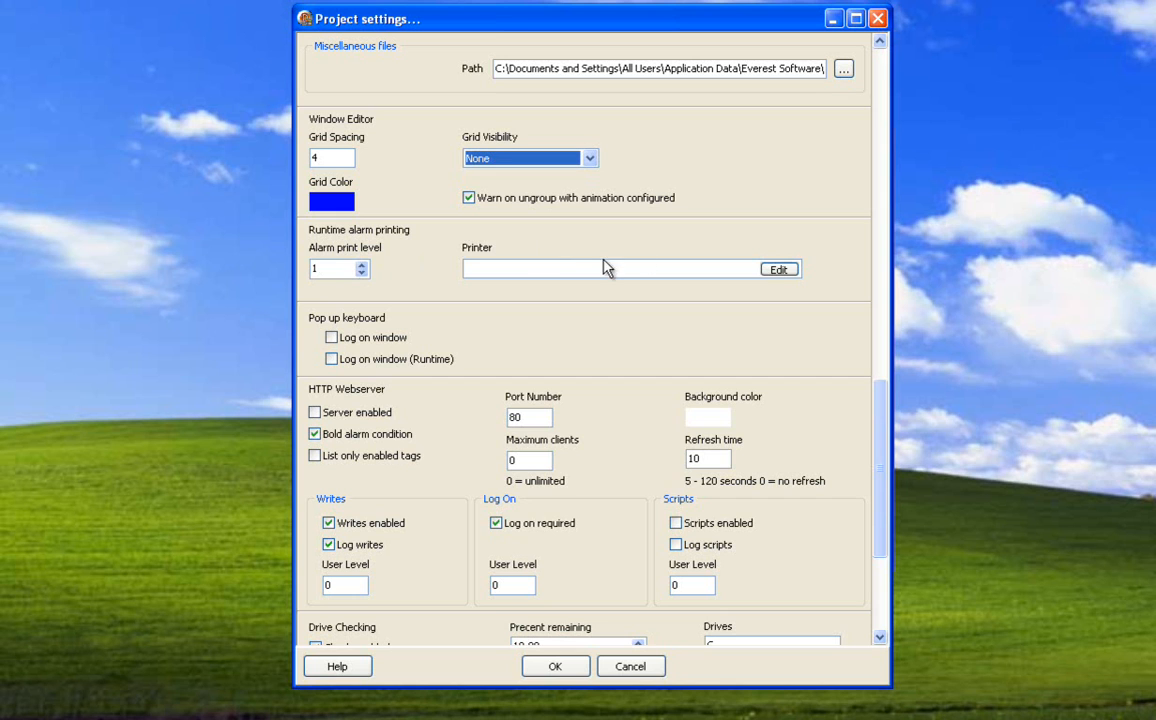
Step: Open the printer selection for runtime alarm printing and cancel it
click(778, 272)
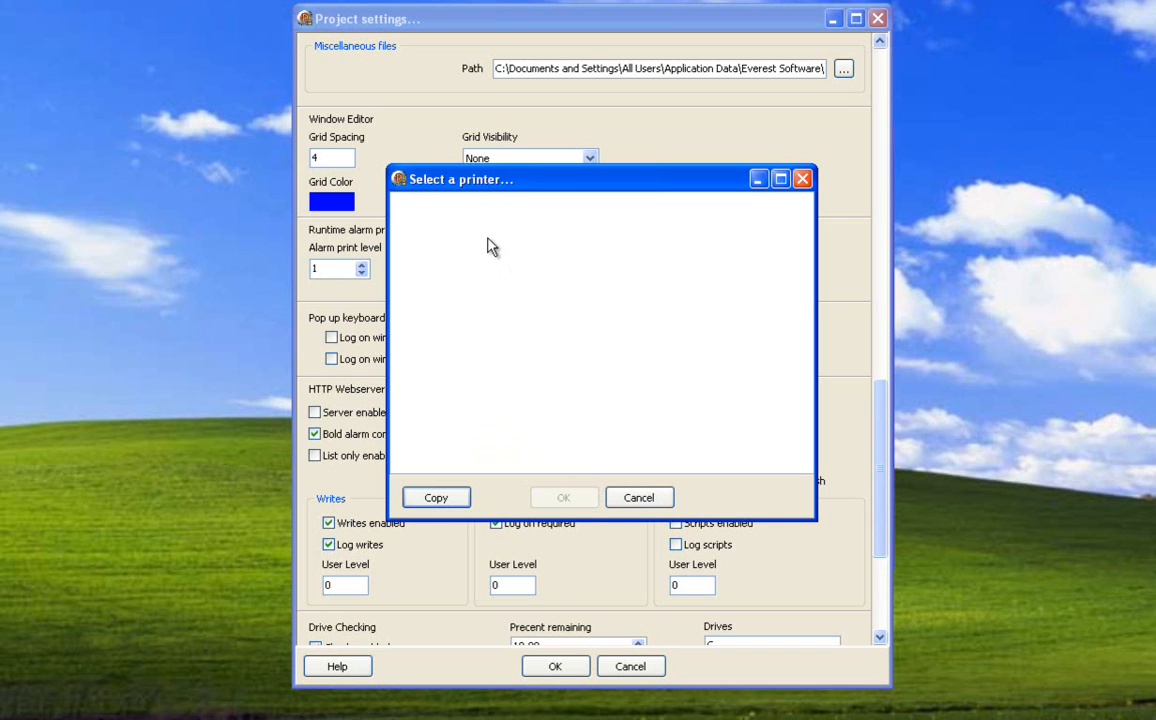
click(634, 502)
Step: Turn the pop up keyboard for the runtime log on window on and back off
drag(882, 402, 876, 434)
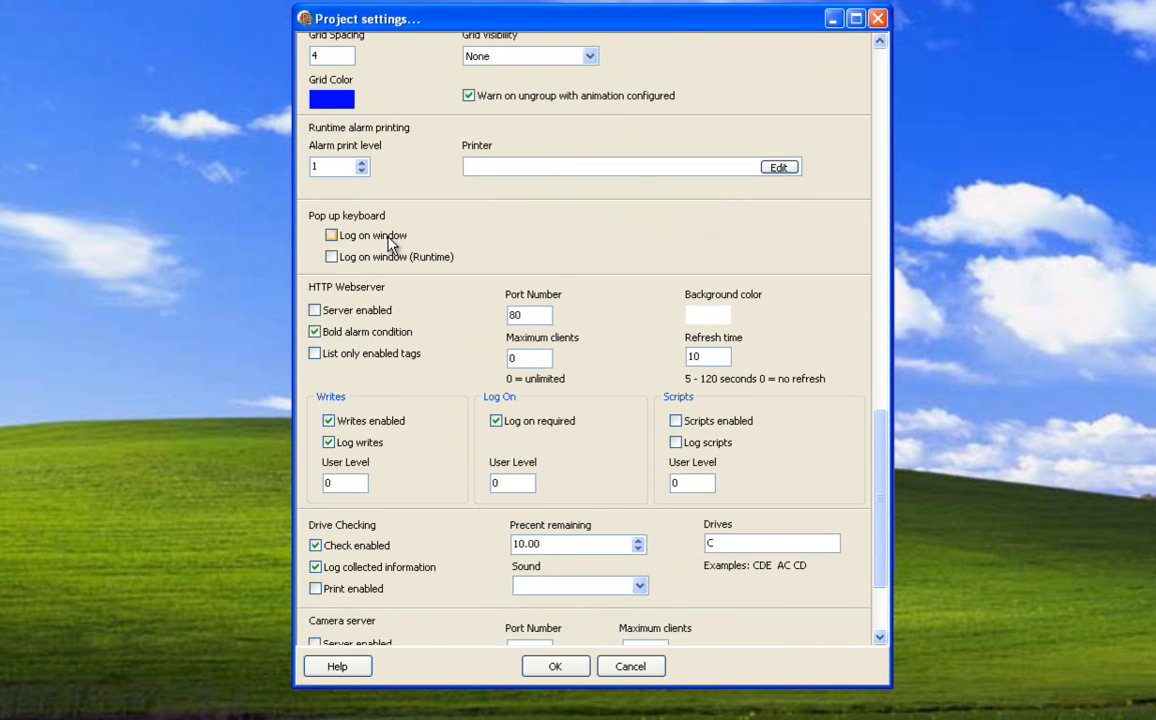
click(369, 257)
click(407, 262)
click(358, 311)
click(379, 321)
click(373, 335)
click(373, 335)
click(345, 354)
click(377, 361)
Step: Set the HTTP Webserver's maximum clients to 0
click(505, 358)
key(Delete)
text(0)
Step: Examine the HTTP Webserver's background color choices without changing them, and its refresh time
click(700, 322)
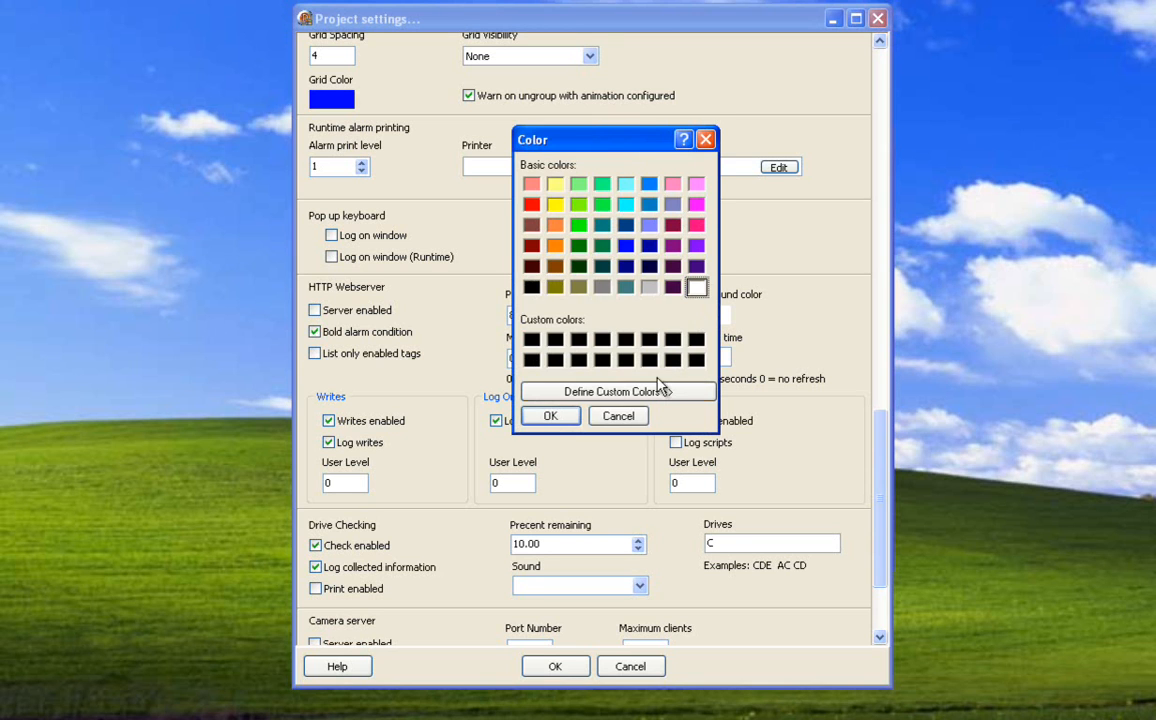
click(624, 419)
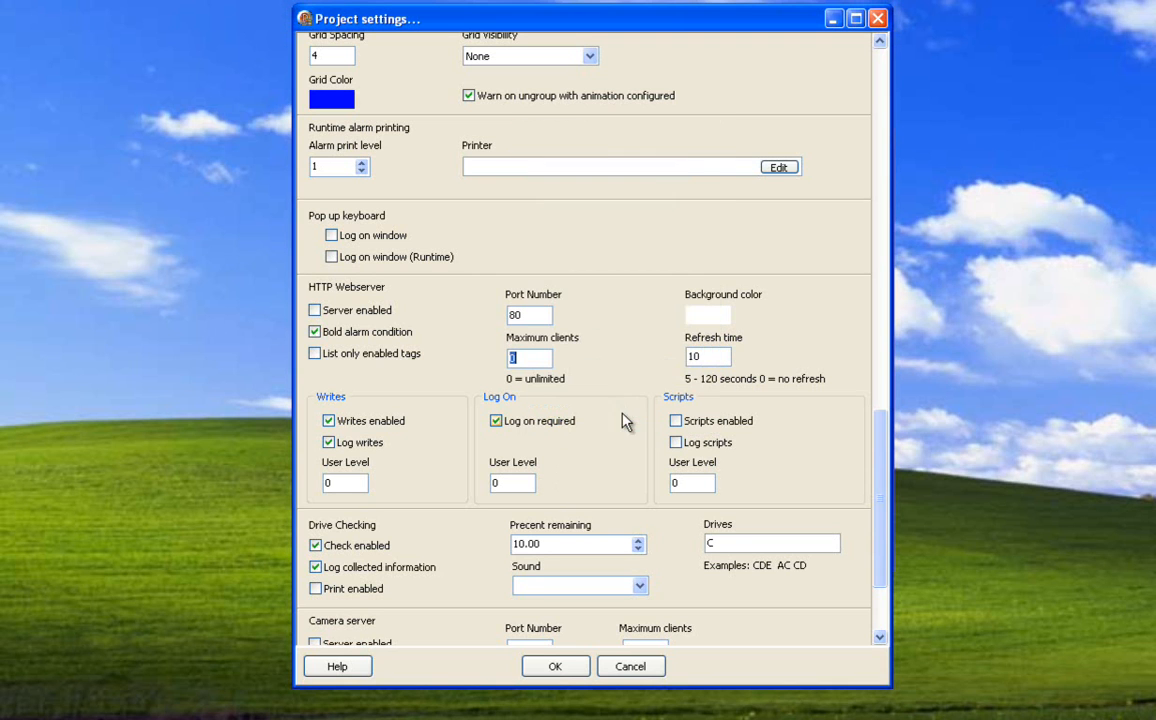
double_click(705, 356)
drag(705, 356, 677, 357)
click(710, 356)
Step: Select the webserver's Writes user level, and turn Scripts enabled on and back off
double_click(341, 483)
click(689, 424)
click(689, 424)
Step: Examine the Drive Checking drives, print option and sound list, and the Camera server's maximum clients
scroll(593, 421, down, 3)
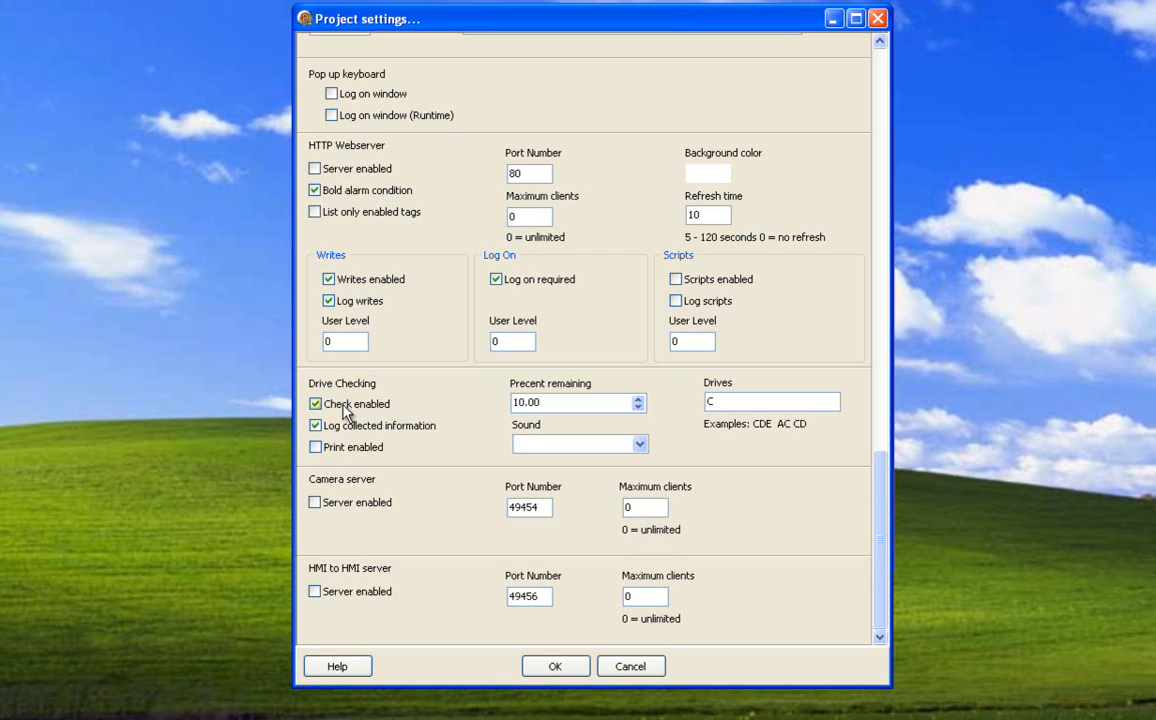
double_click(708, 401)
click(372, 451)
click(640, 445)
click(640, 445)
click(622, 507)
double_click(624, 507)
Step: Read through the help page for Configuration/Settings and close it
click(350, 666)
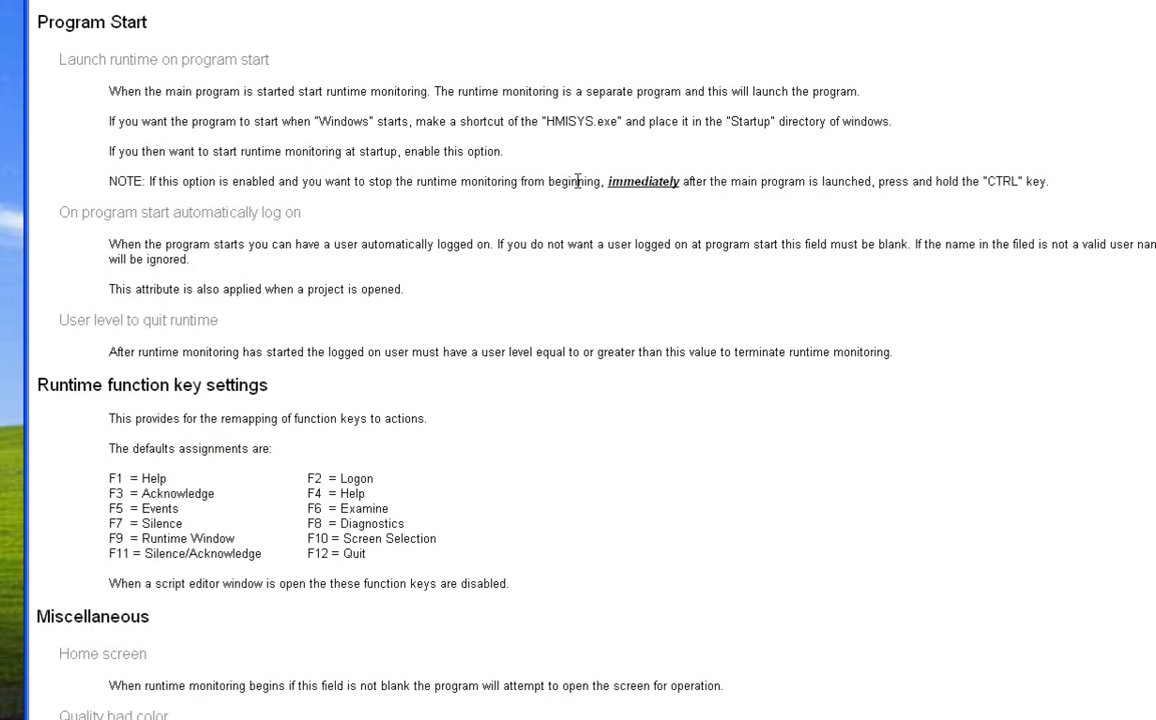
drag(27, 0, 274, 14)
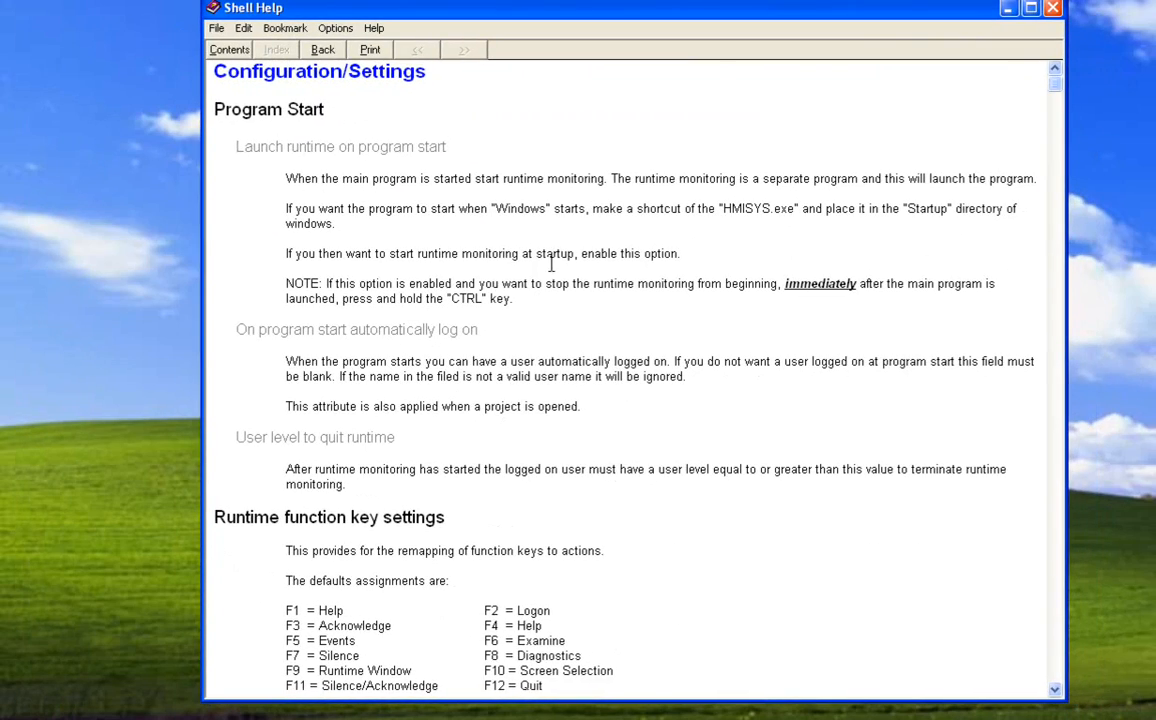
scroll(551, 264, down, 20)
scroll(551, 264, down, 20)
scroll(551, 264, down, 20)
scroll(551, 264, down, 20)
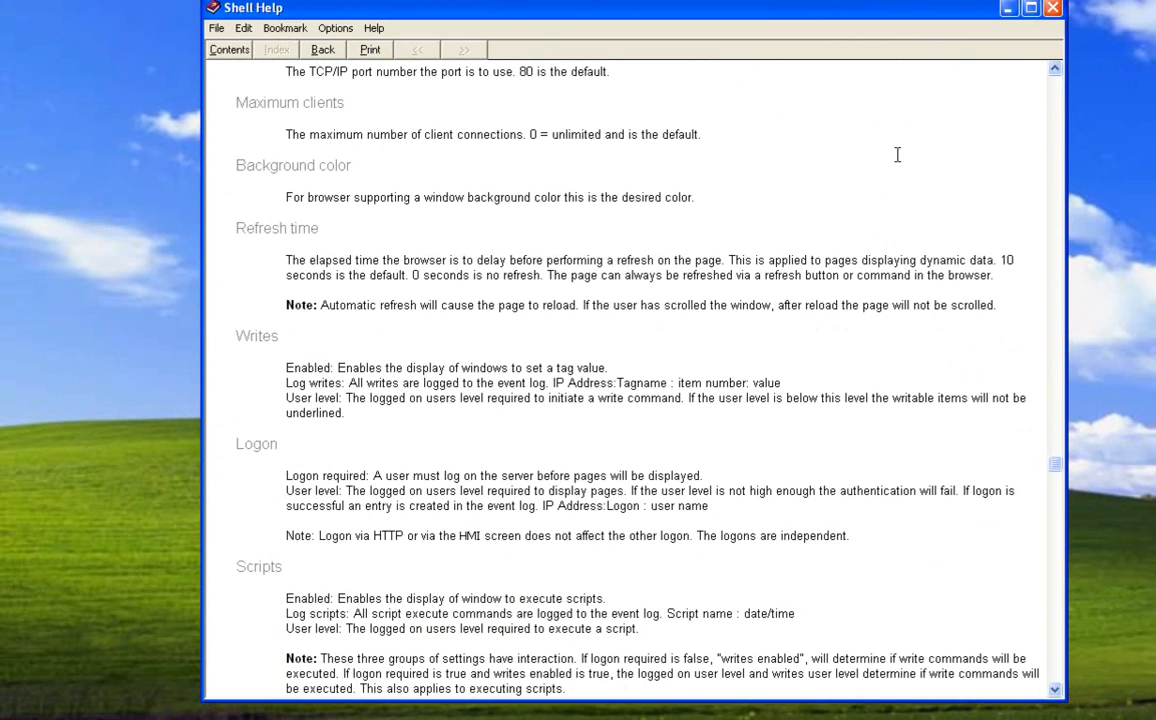
click(1050, 10)
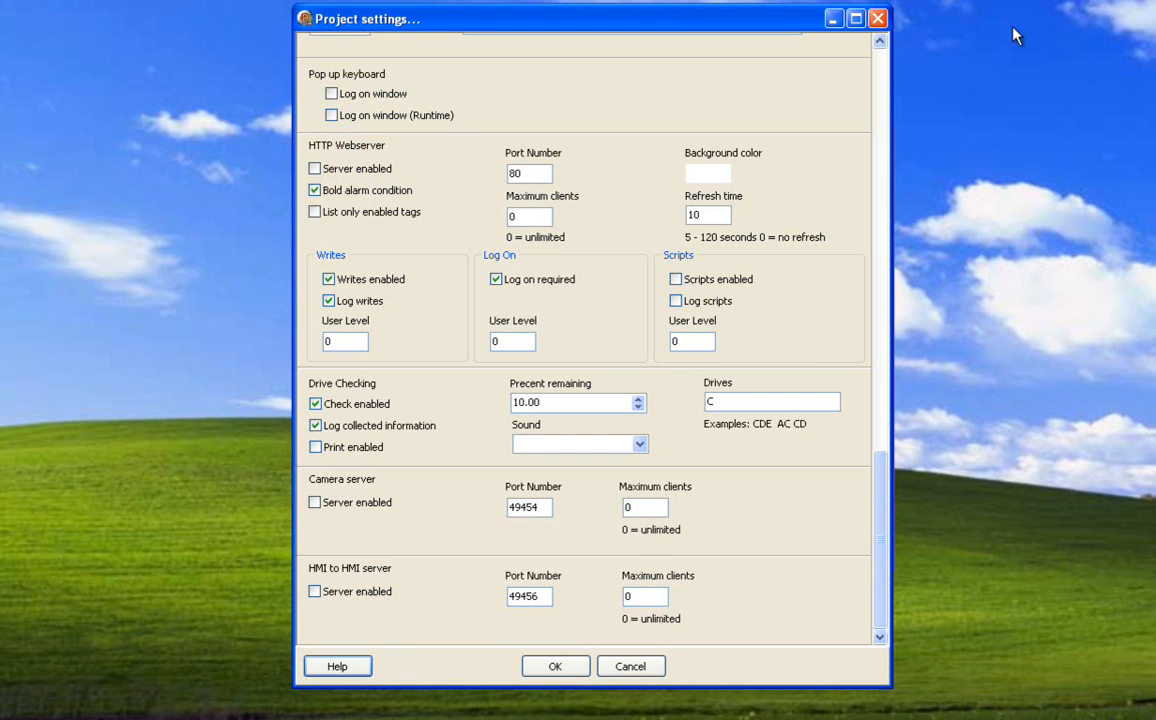
Step: Accept the project settings and return to the main project window
click(556, 666)
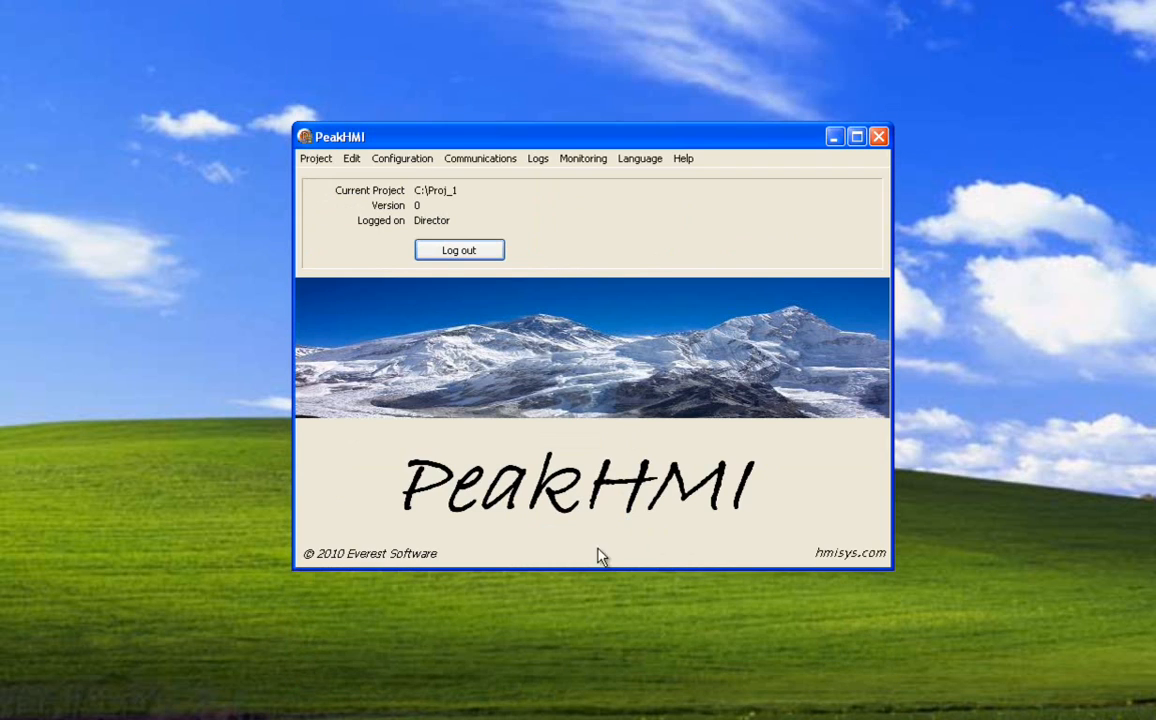
click(318, 159)
click(326, 222)
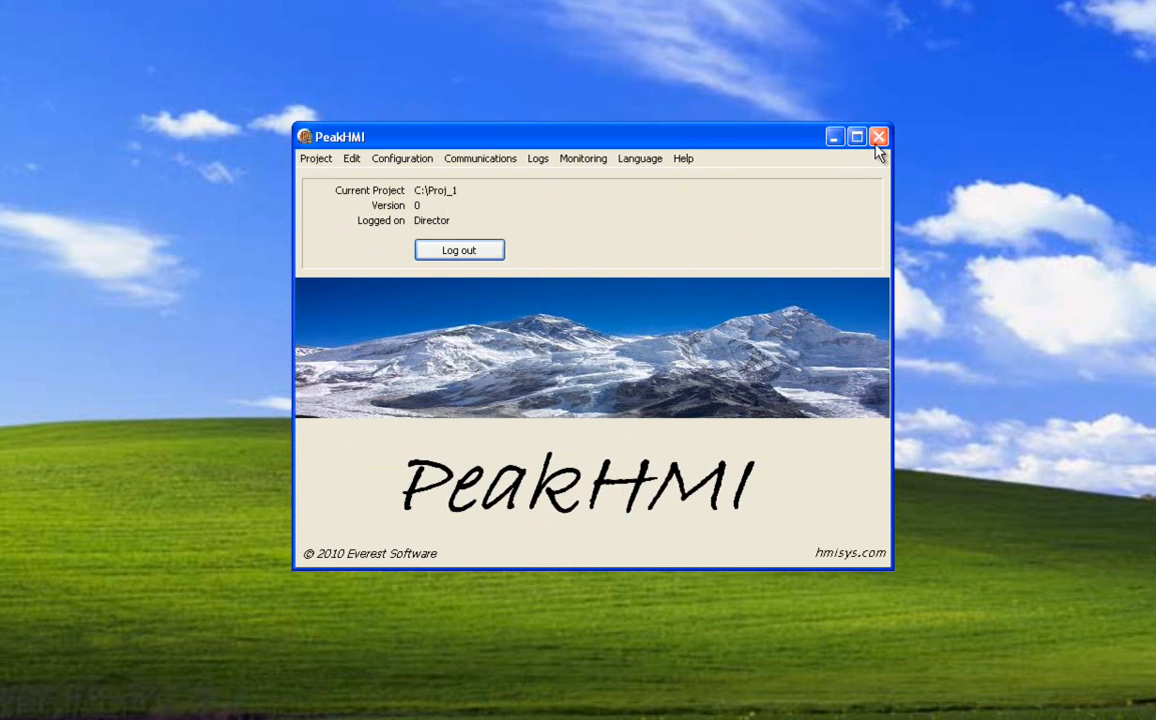